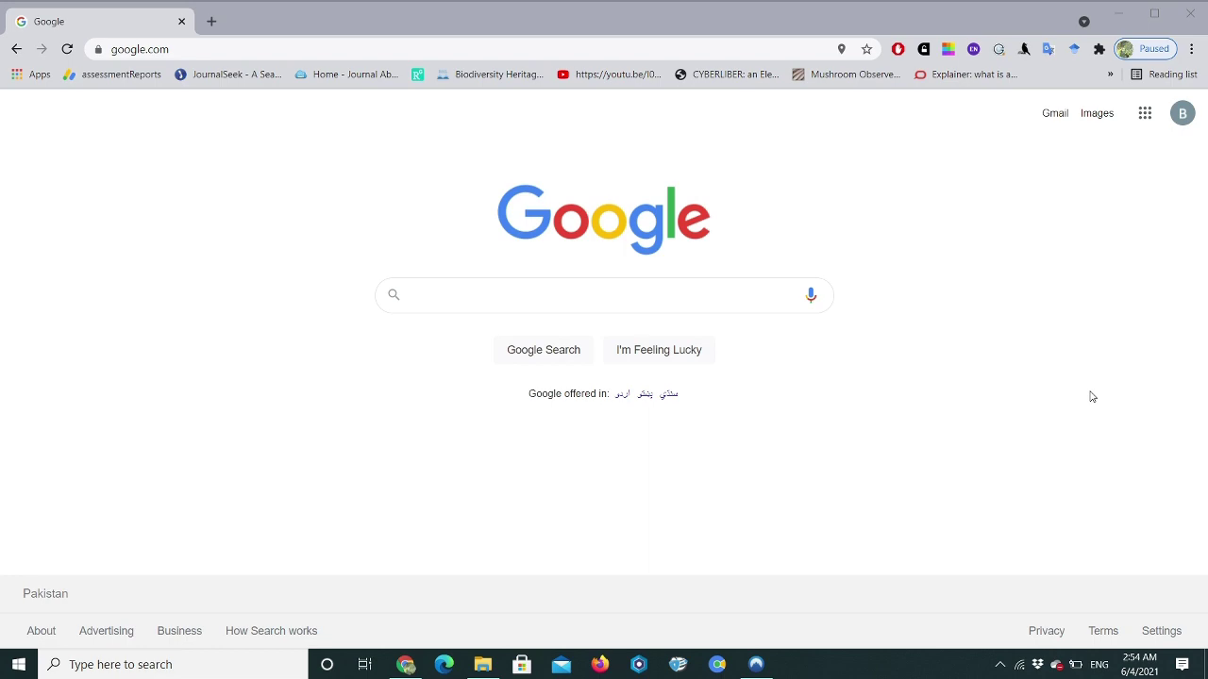
- Search Google for paperpanda and open the Chrome Web Store listing of the PaperPanda extension
click(684, 308)
text(pa)
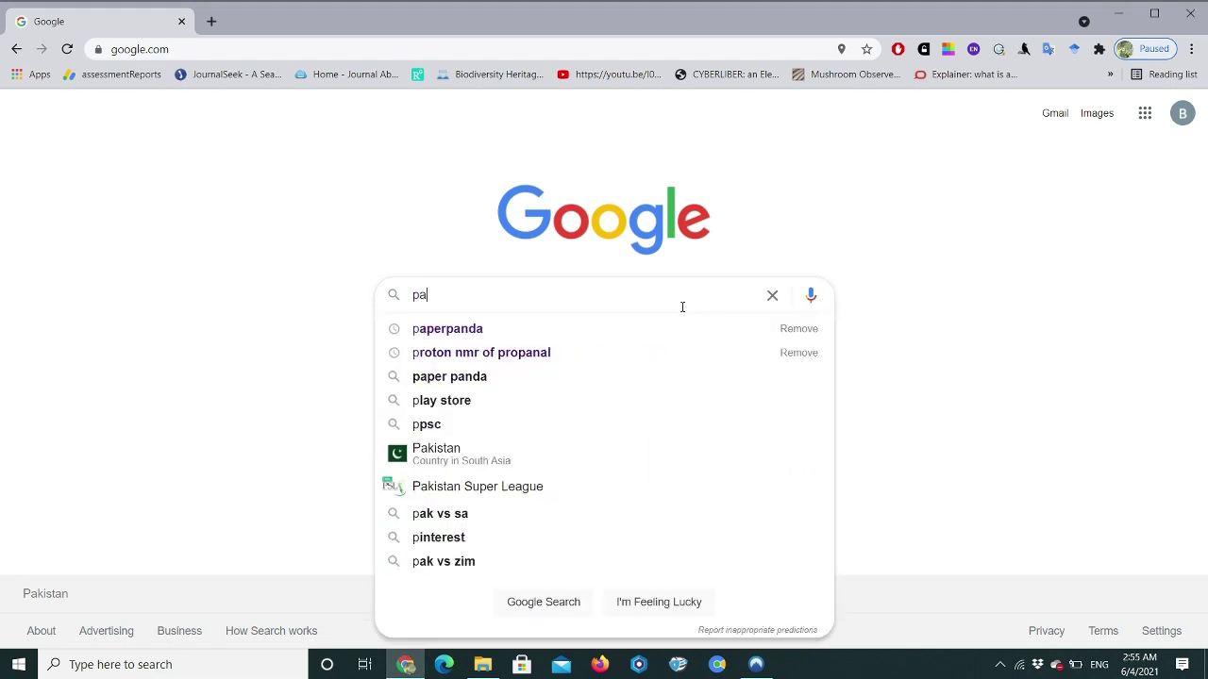
text(perpanda)
key(Return)
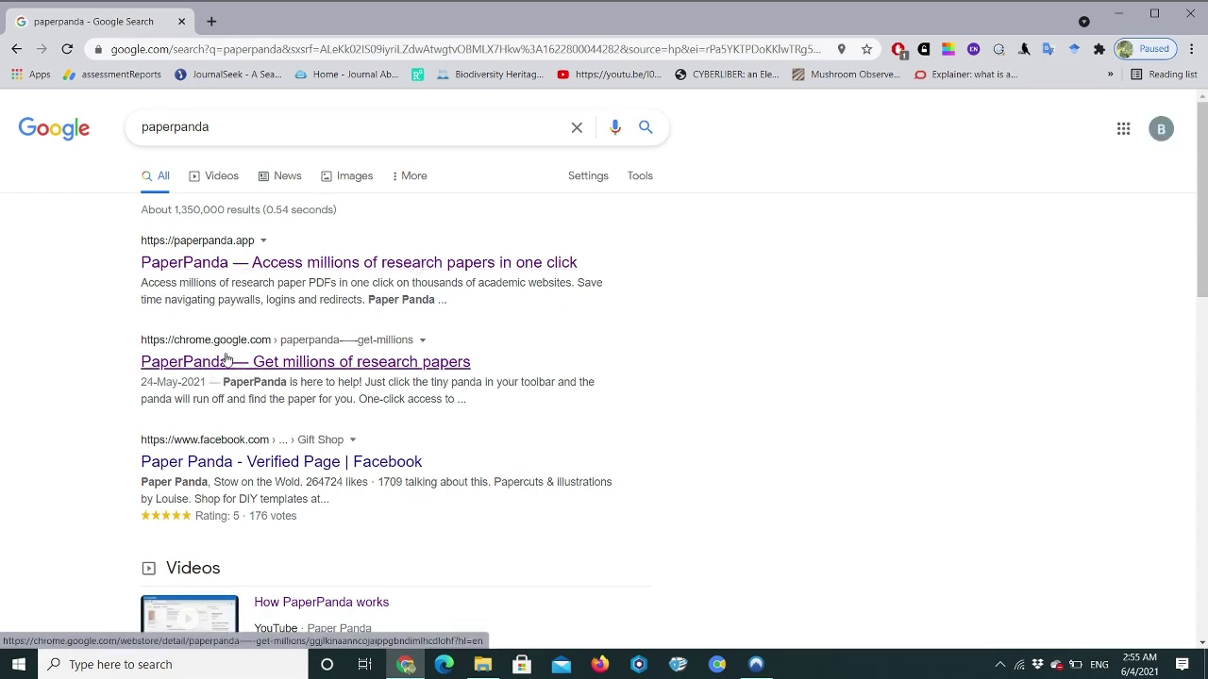
click(232, 362)
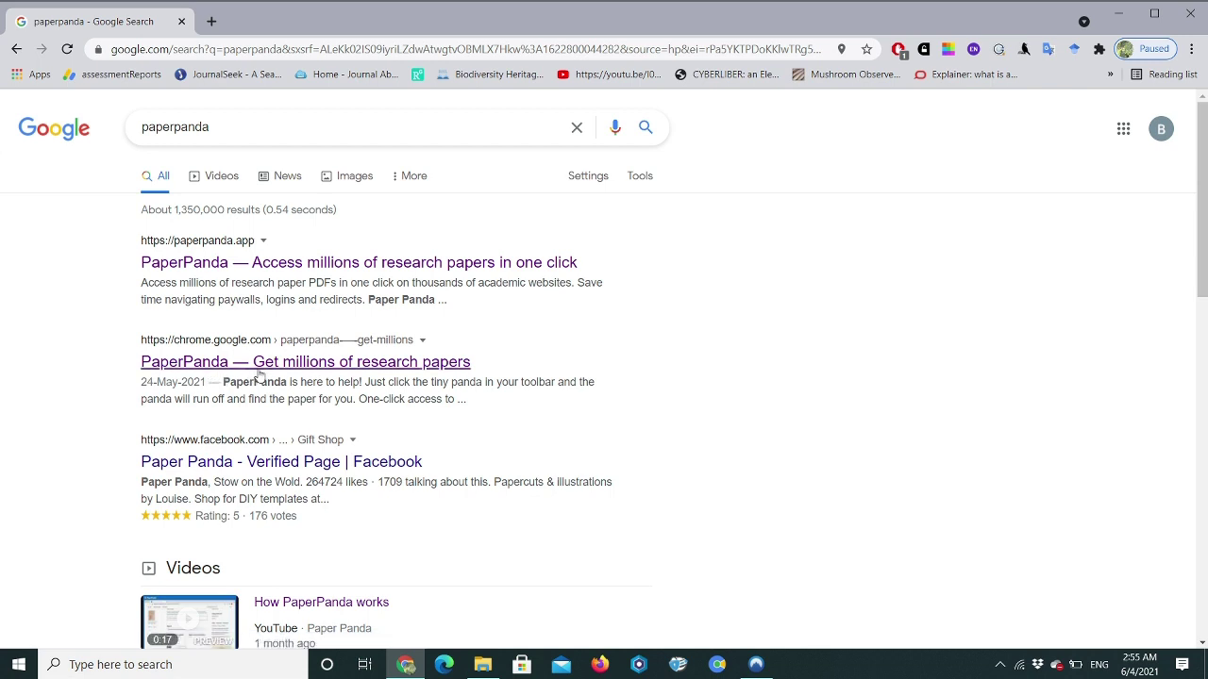
click(346, 364)
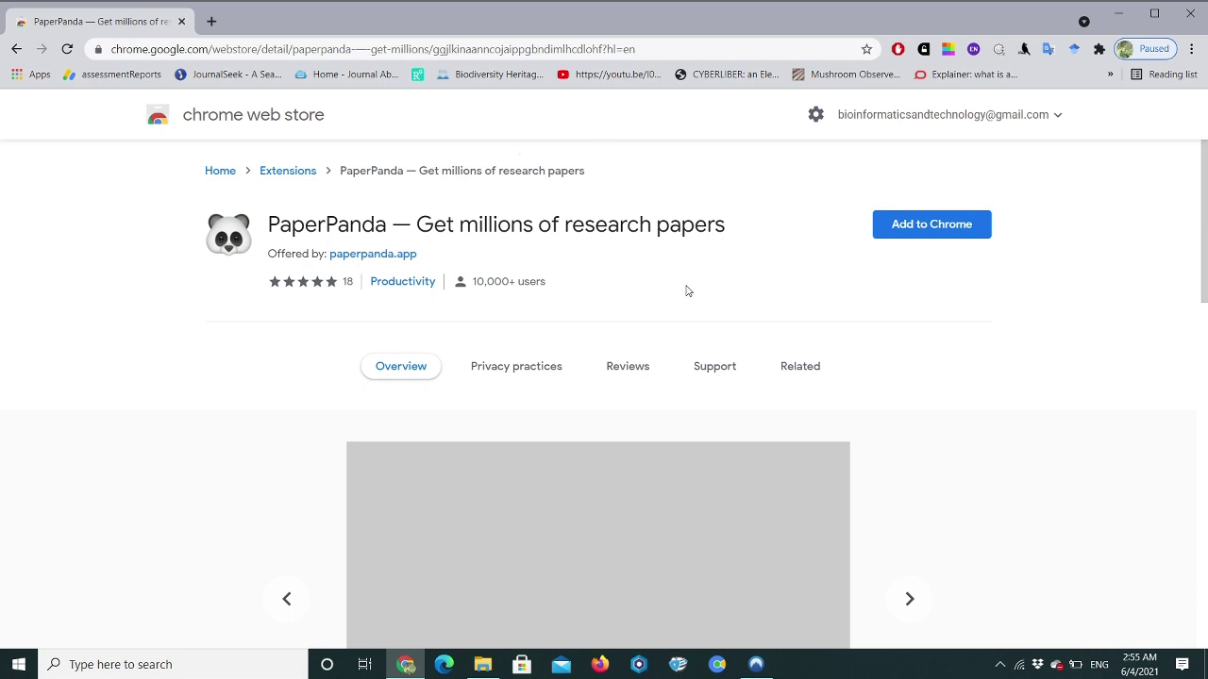
- Add the PaperPanda extension to Chrome and return to its store listing
click(921, 232)
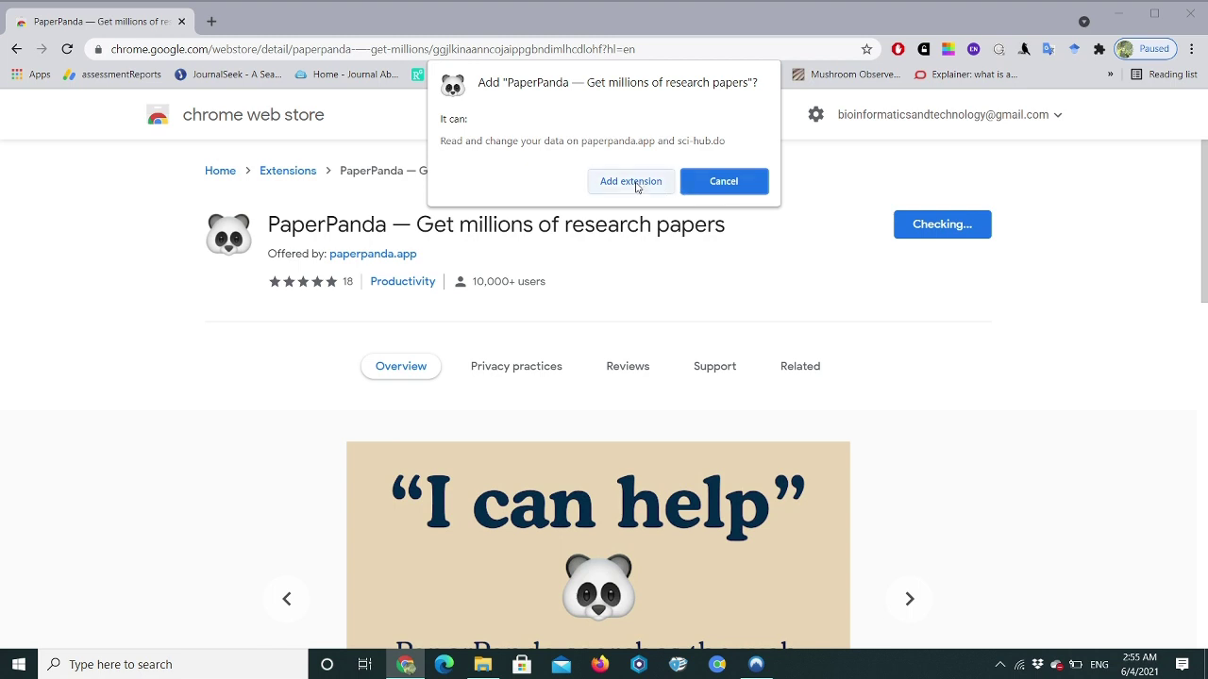
click(636, 183)
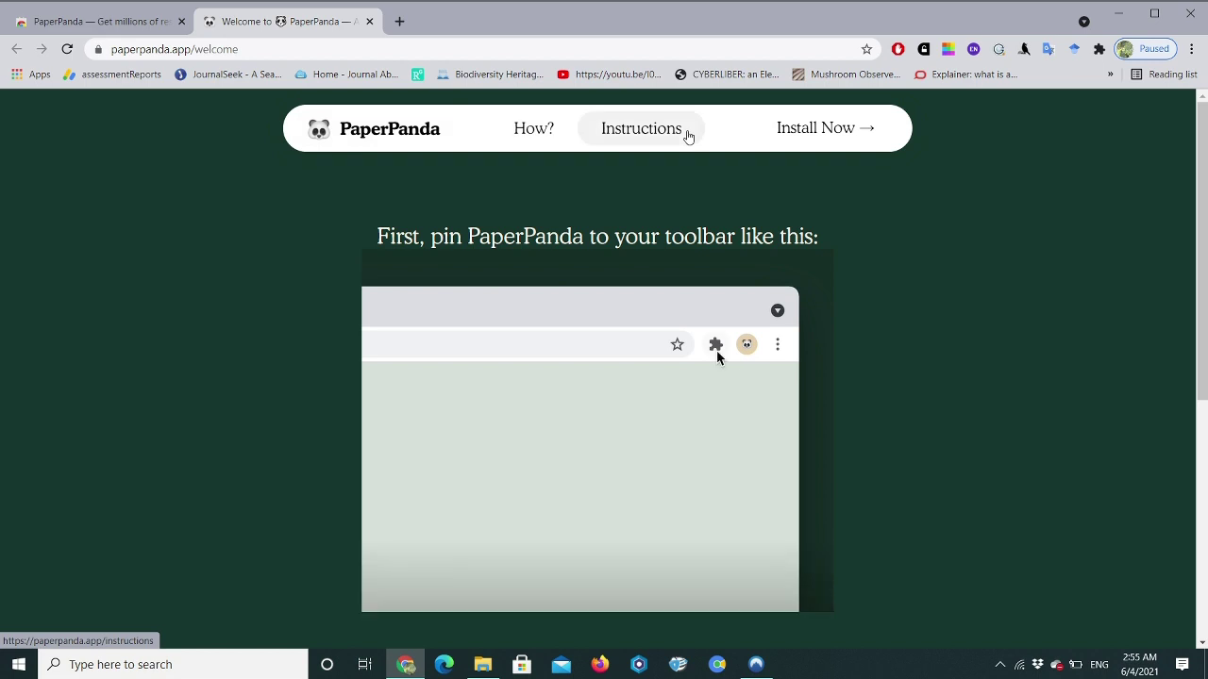
key(ctrl+shift+Tab)
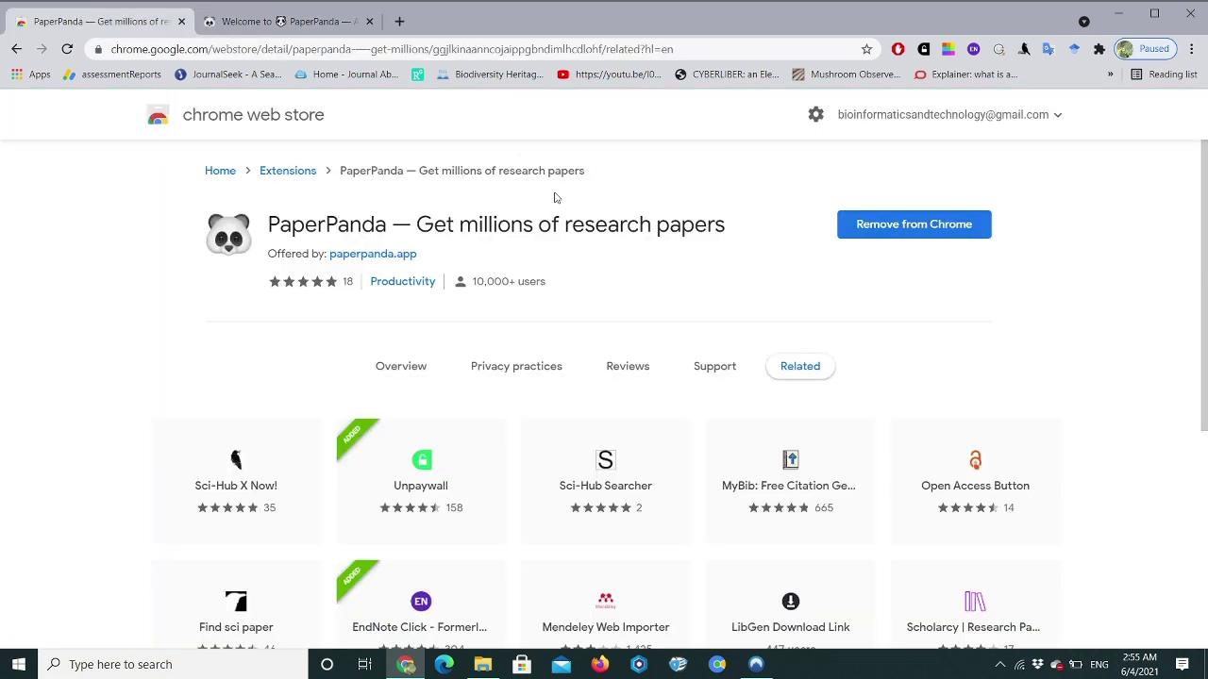
- Go back to PaperPanda's welcome page and pin the PaperPanda extension to the browser toolbar
click(282, 9)
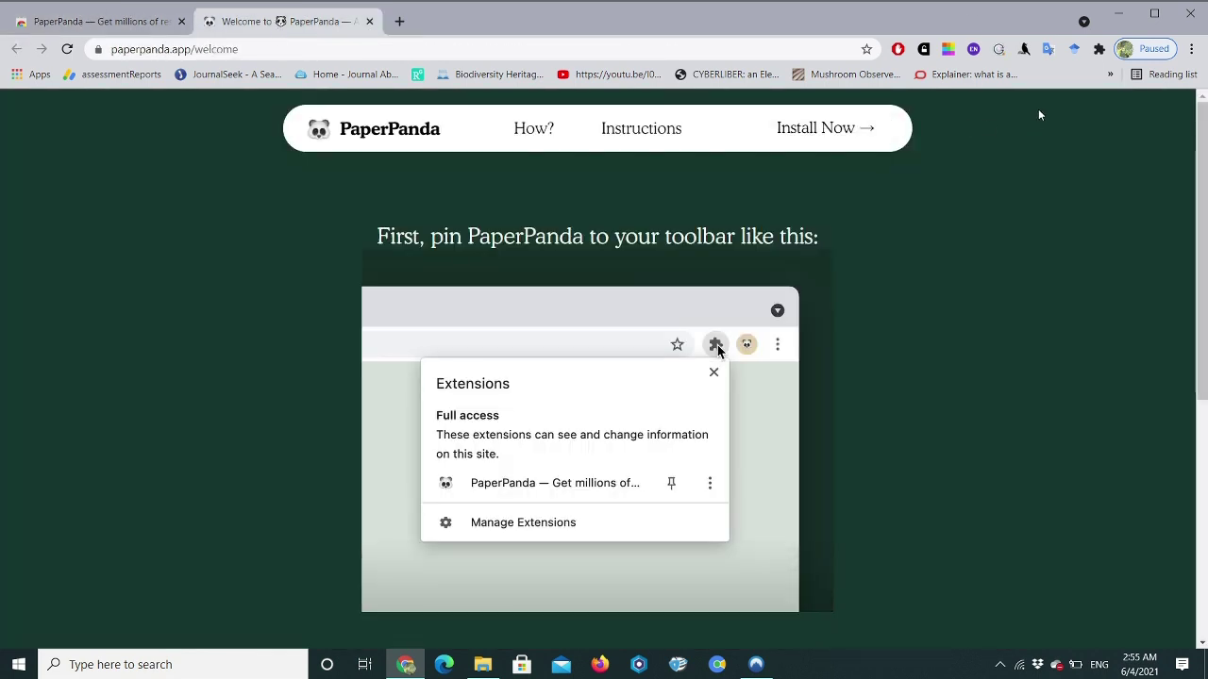
click(1099, 51)
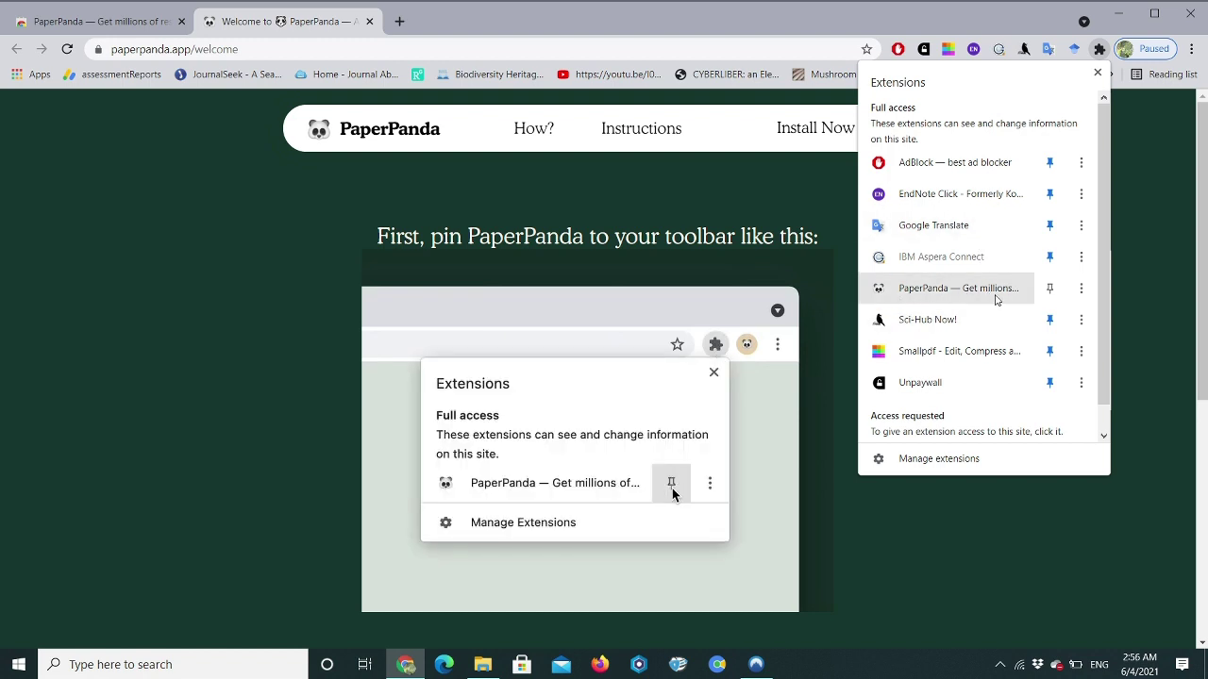
click(1049, 291)
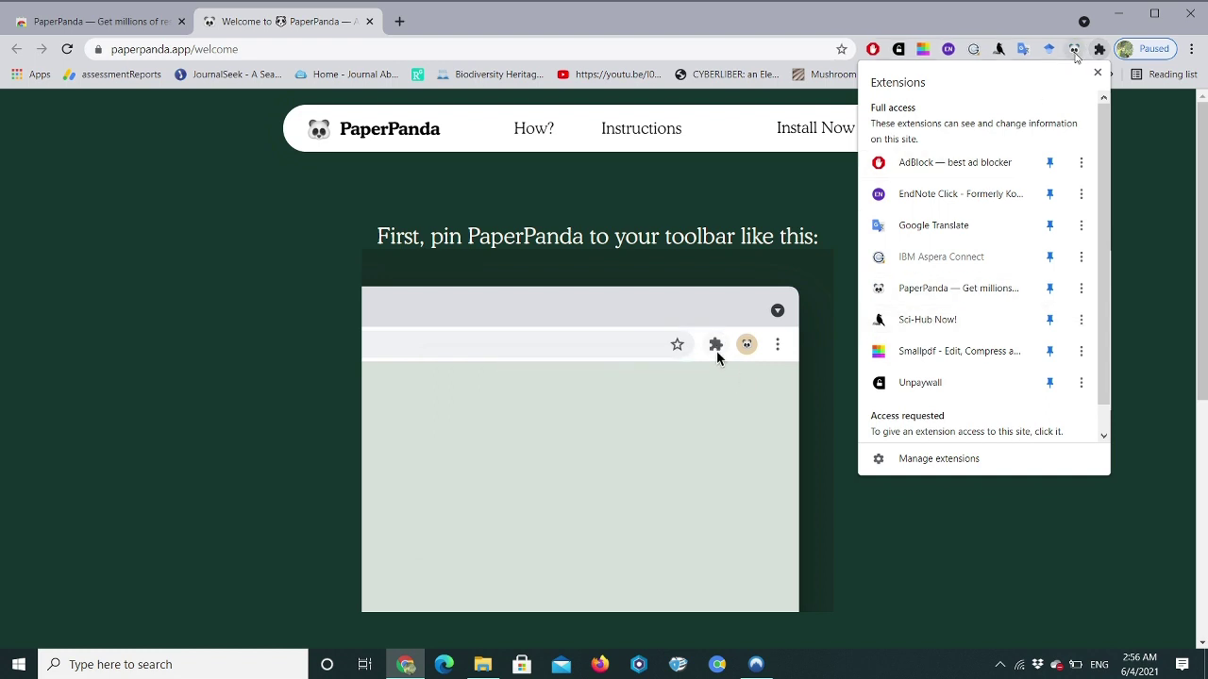
click(1096, 73)
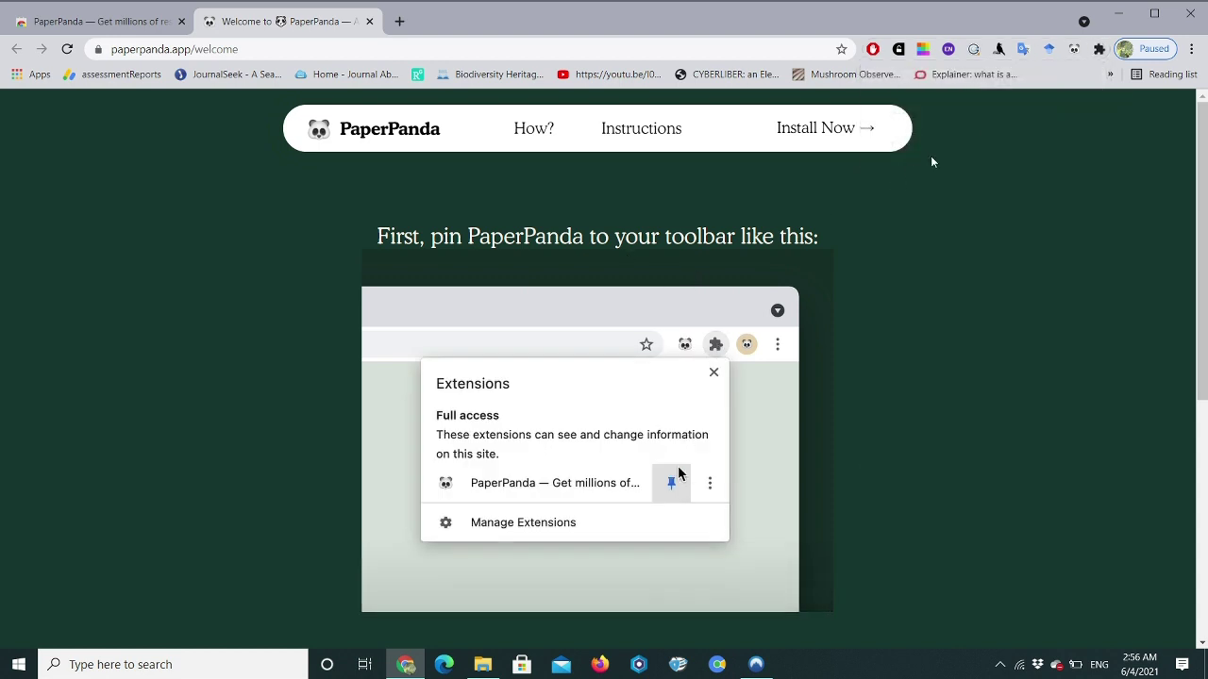
- Read through PaperPanda's instructions, look at the extension's options, and open the sample paper linked there
click(651, 134)
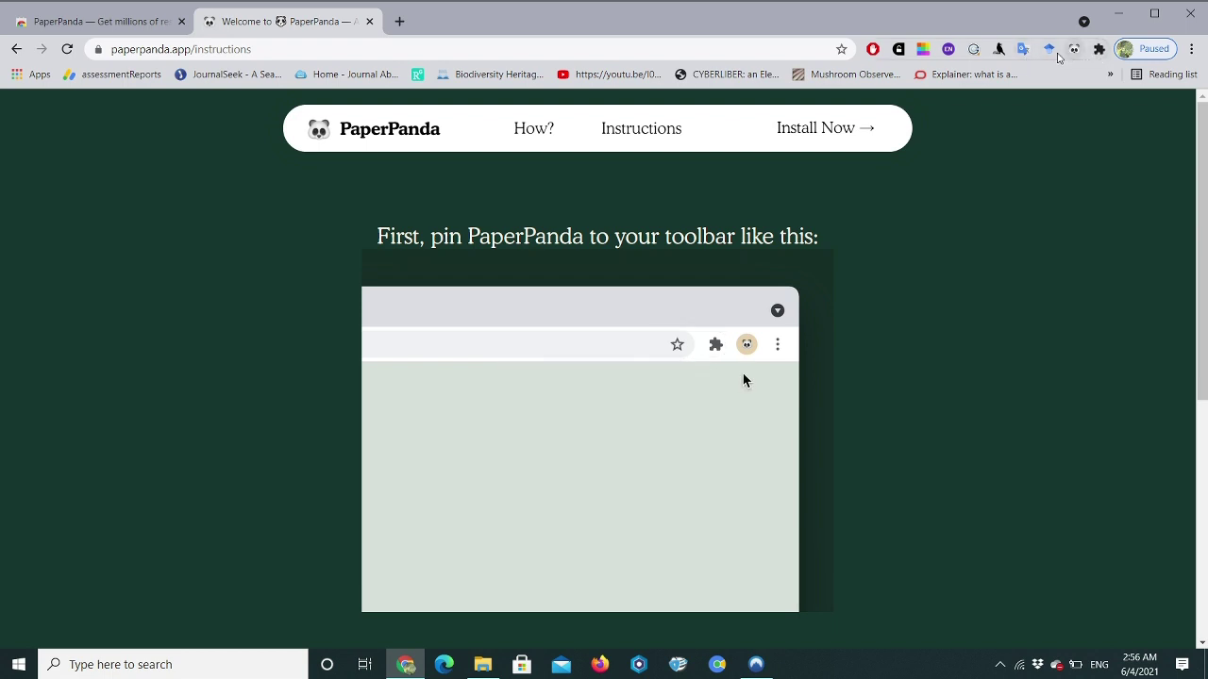
mouse_move(599, 335)
scroll(600, 331, down, 1)
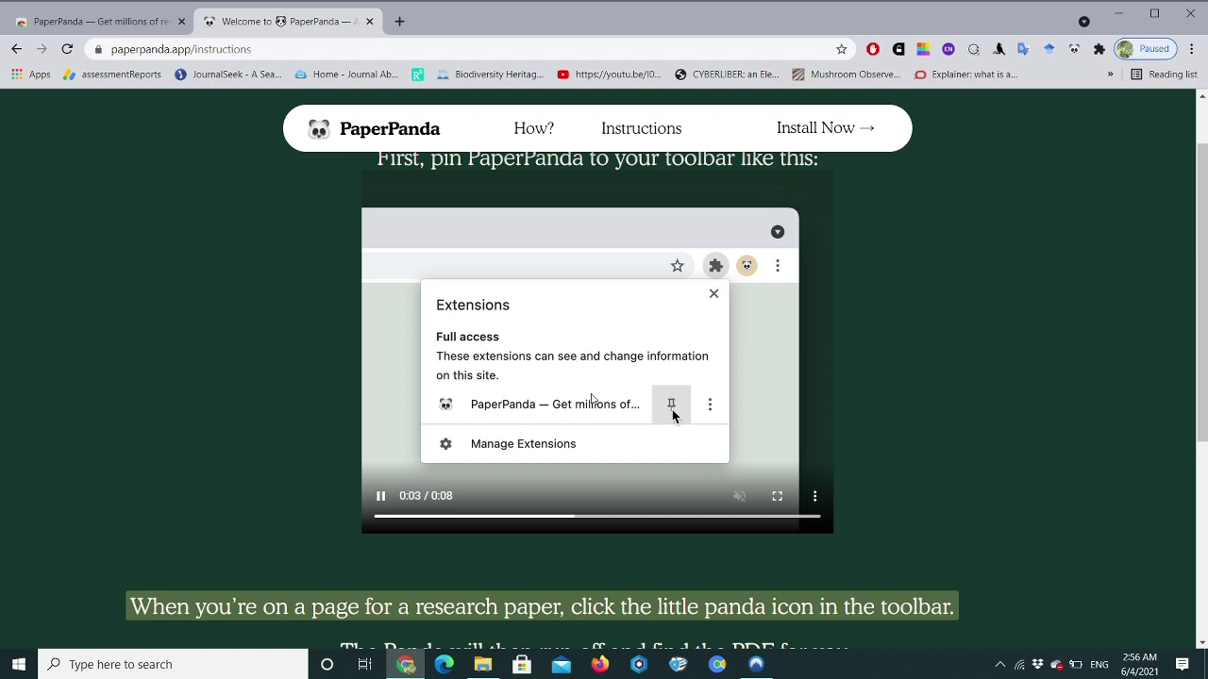
scroll(591, 387, down, 3)
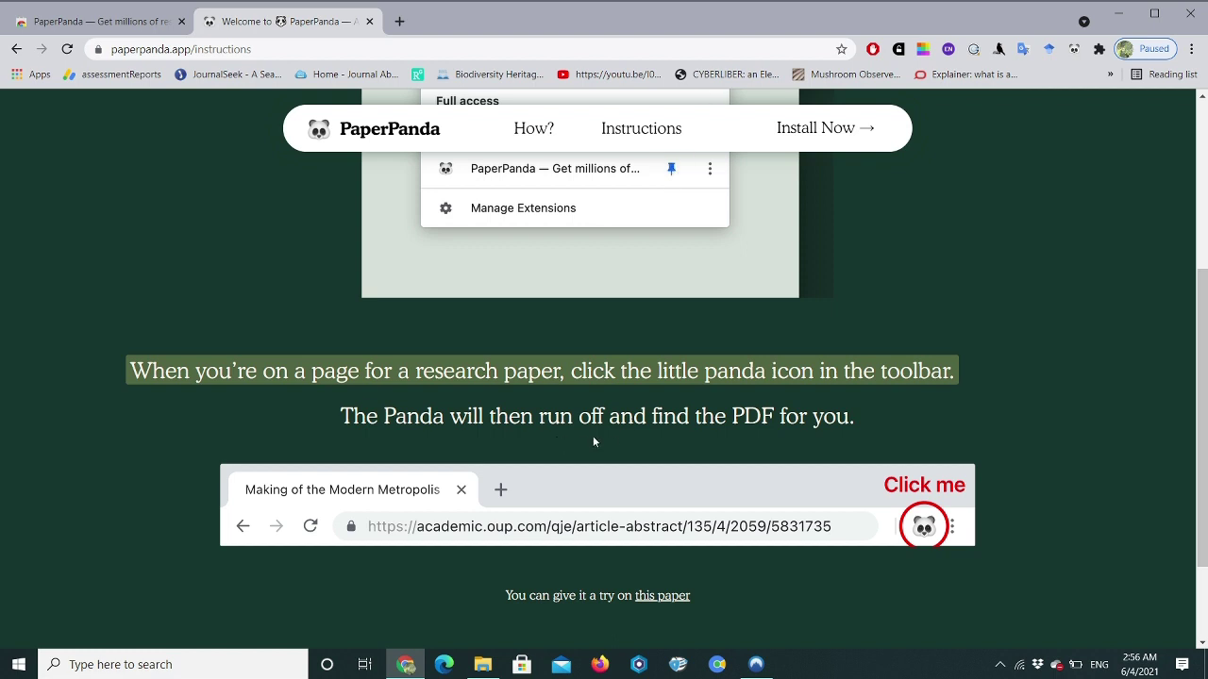
click(1074, 49)
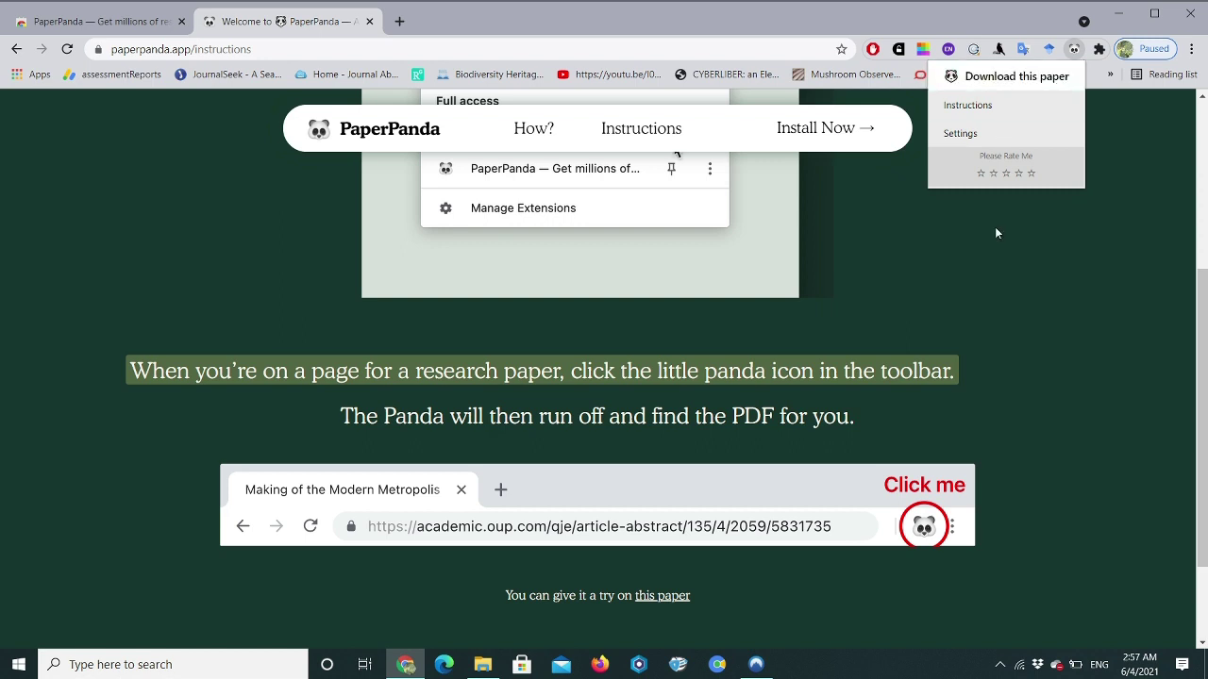
click(1067, 333)
scroll(805, 419, down, 2)
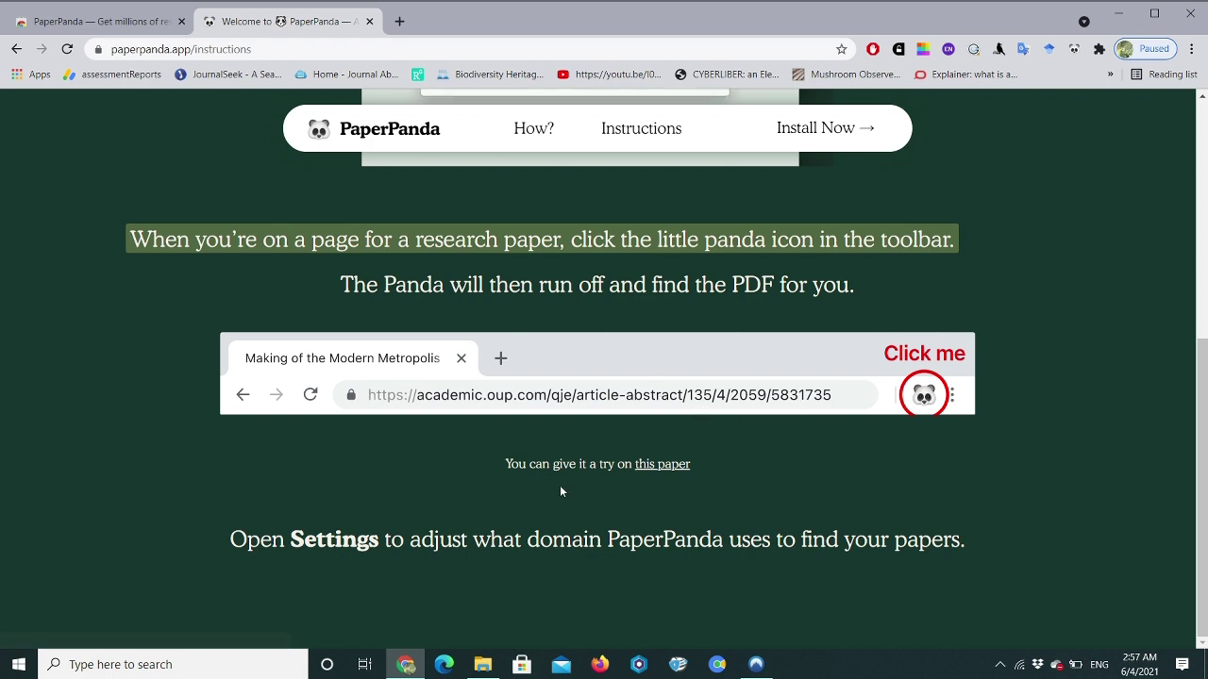
click(663, 465)
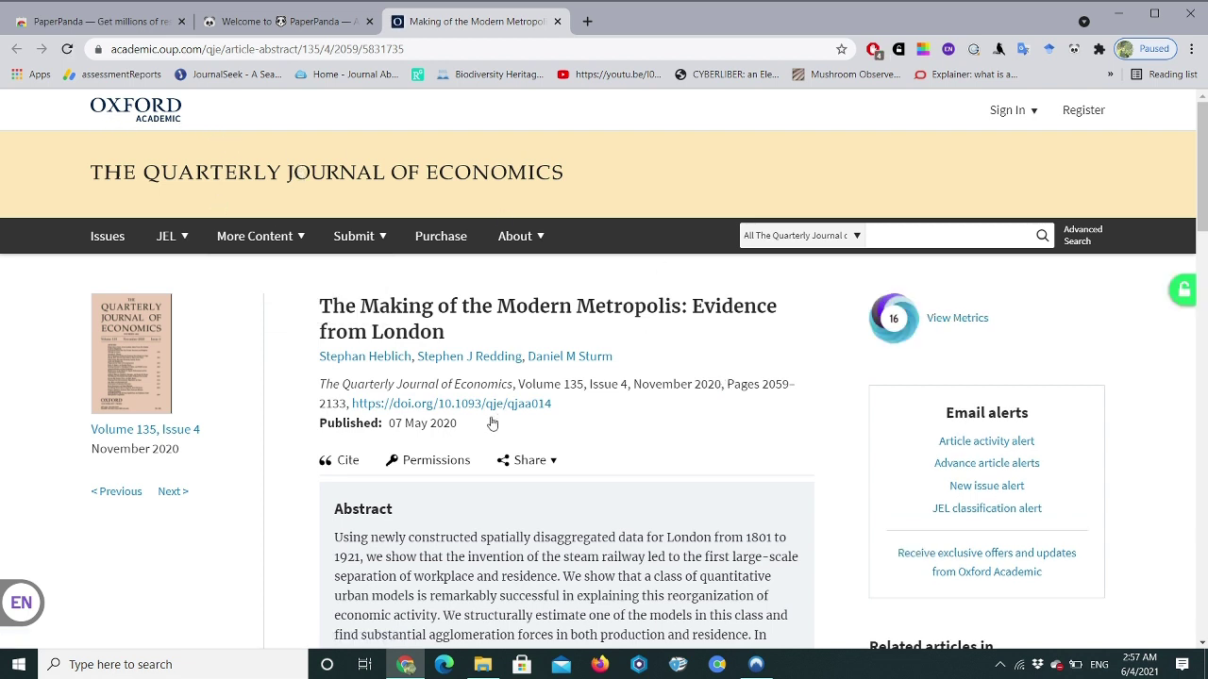
- Examine the article page of "The Making of the Modern Metropolis: Evidence from London", including its abstract and access information
scroll(558, 296, down, 1)
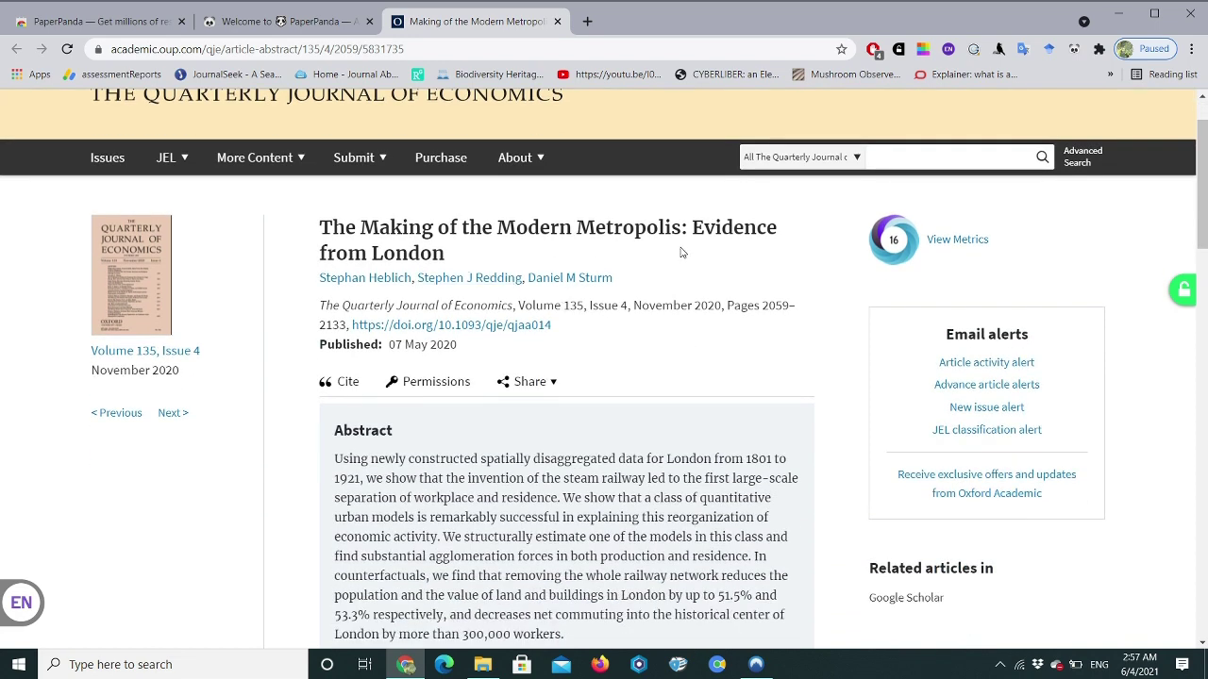
scroll(618, 361, down, 6)
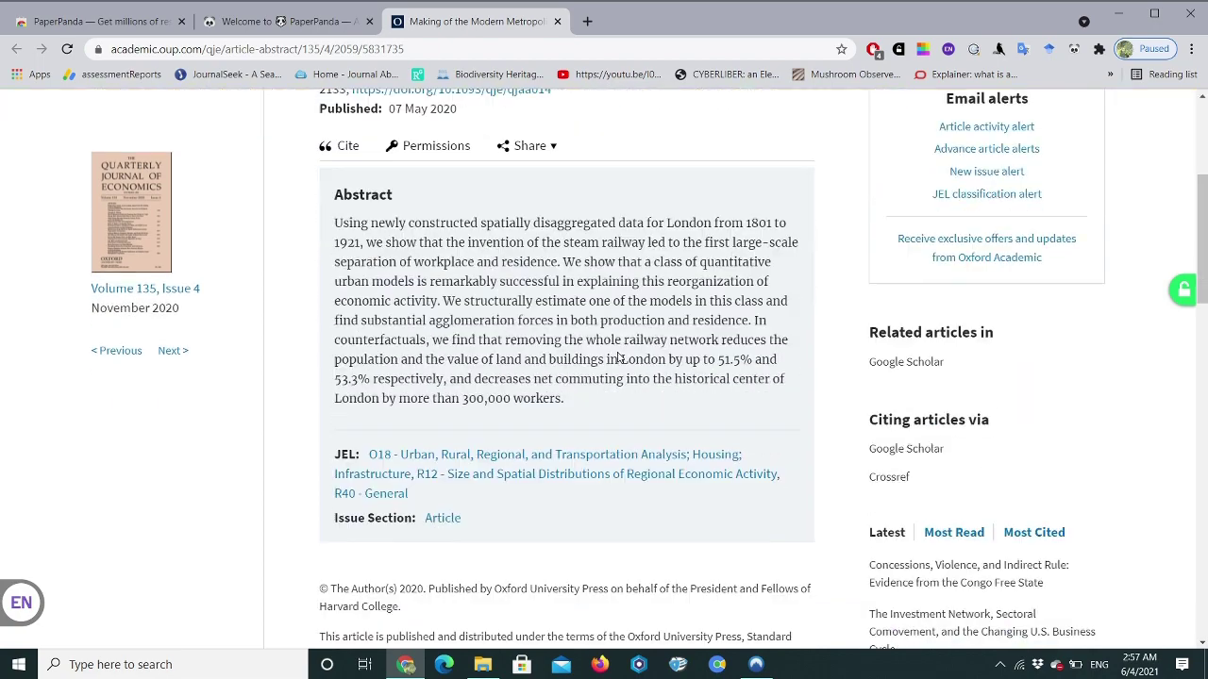
scroll(613, 359, up, 2)
scroll(610, 359, up, 2)
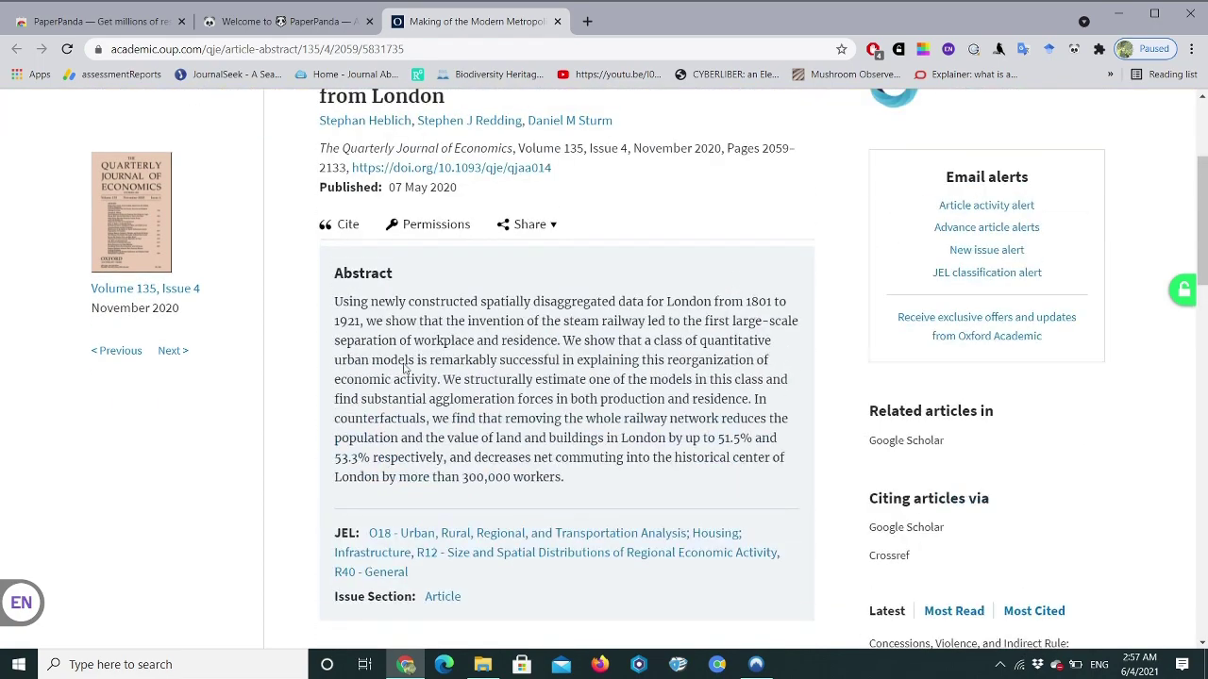
scroll(594, 396, down, 5)
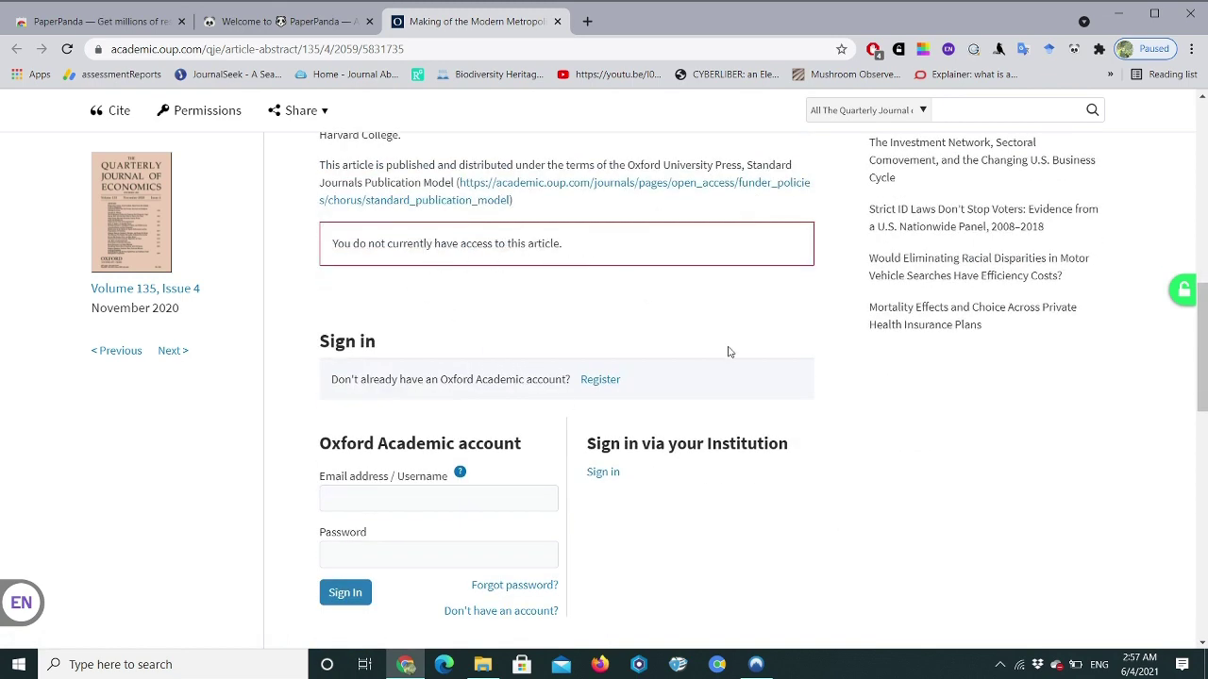
scroll(726, 348, up, 3)
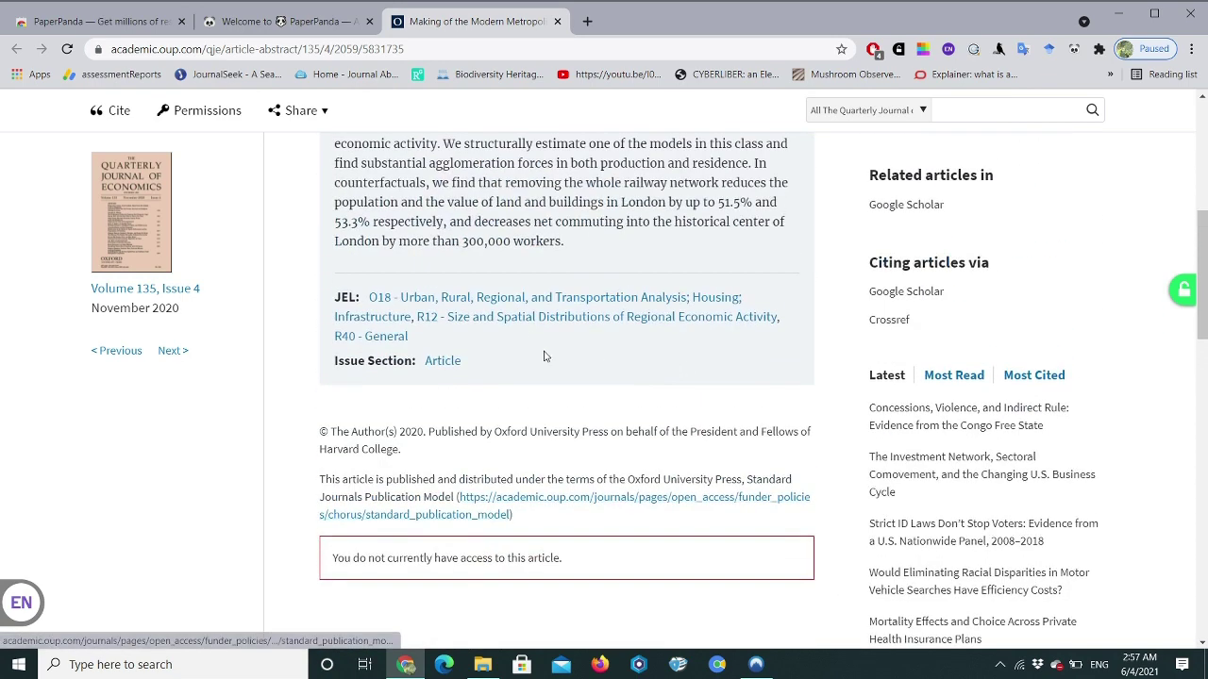
scroll(566, 330, up, 2)
scroll(621, 342, up, 3)
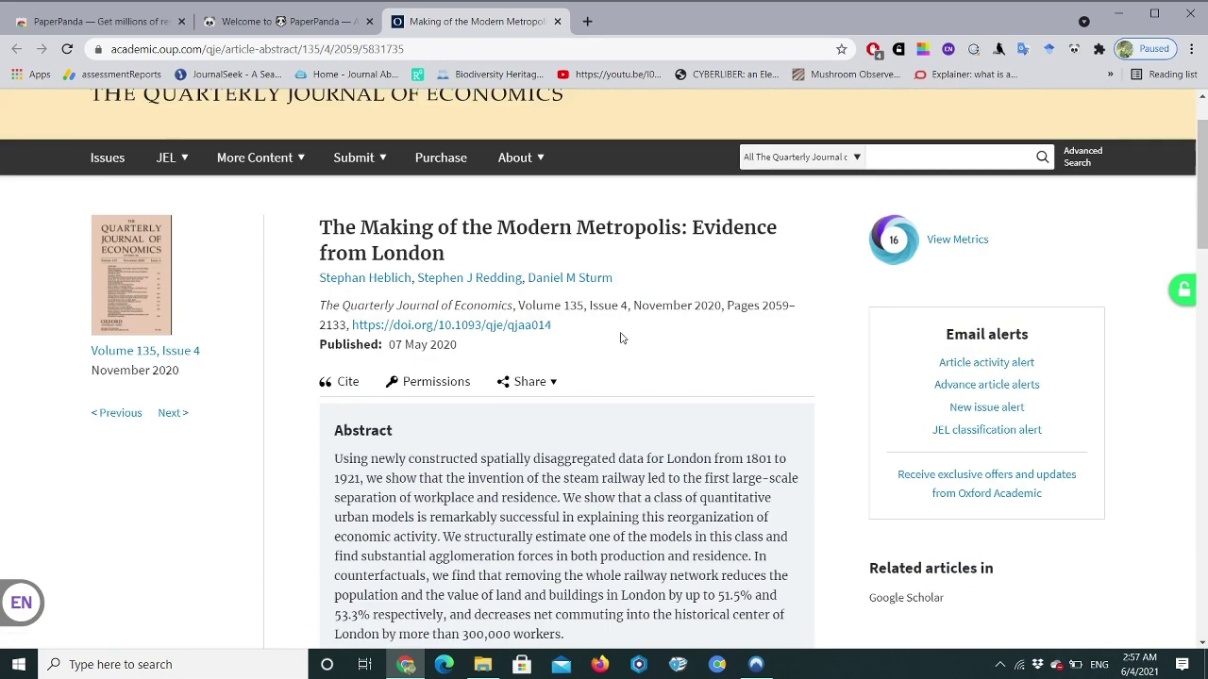
scroll(660, 305, up, 1)
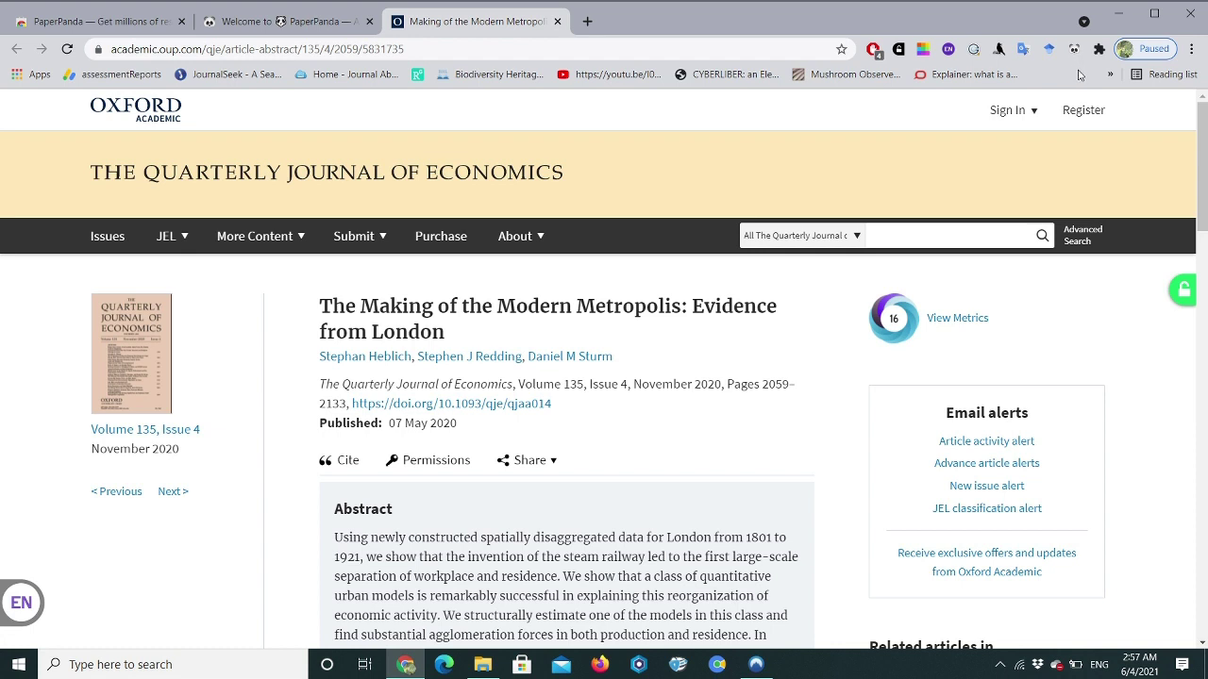
- Have PaperPanda fetch the full PDF of the paper and compare it with the journal's article page
click(1074, 49)
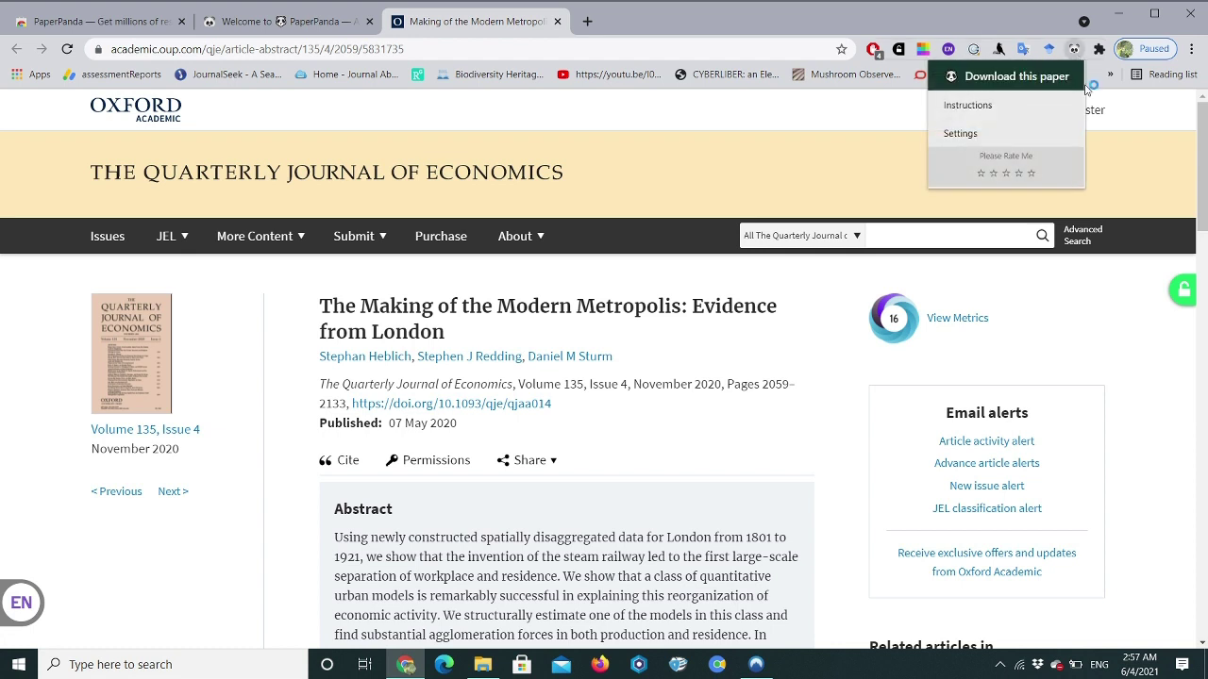
click(1010, 85)
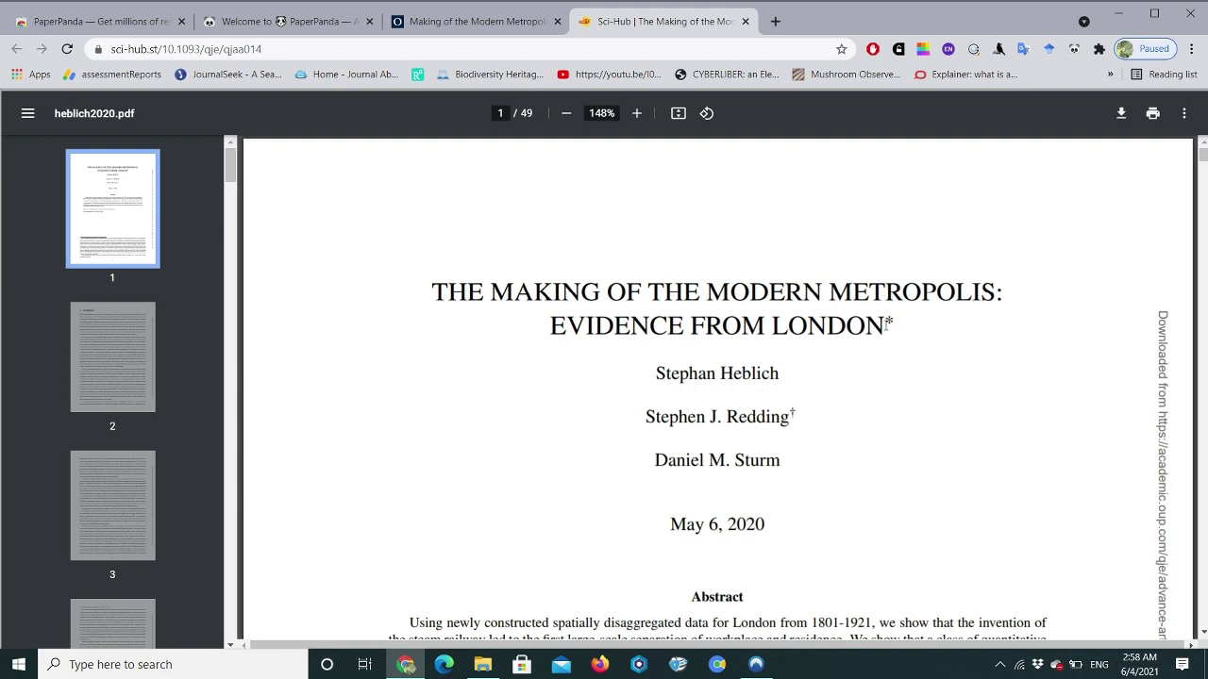
click(453, 17)
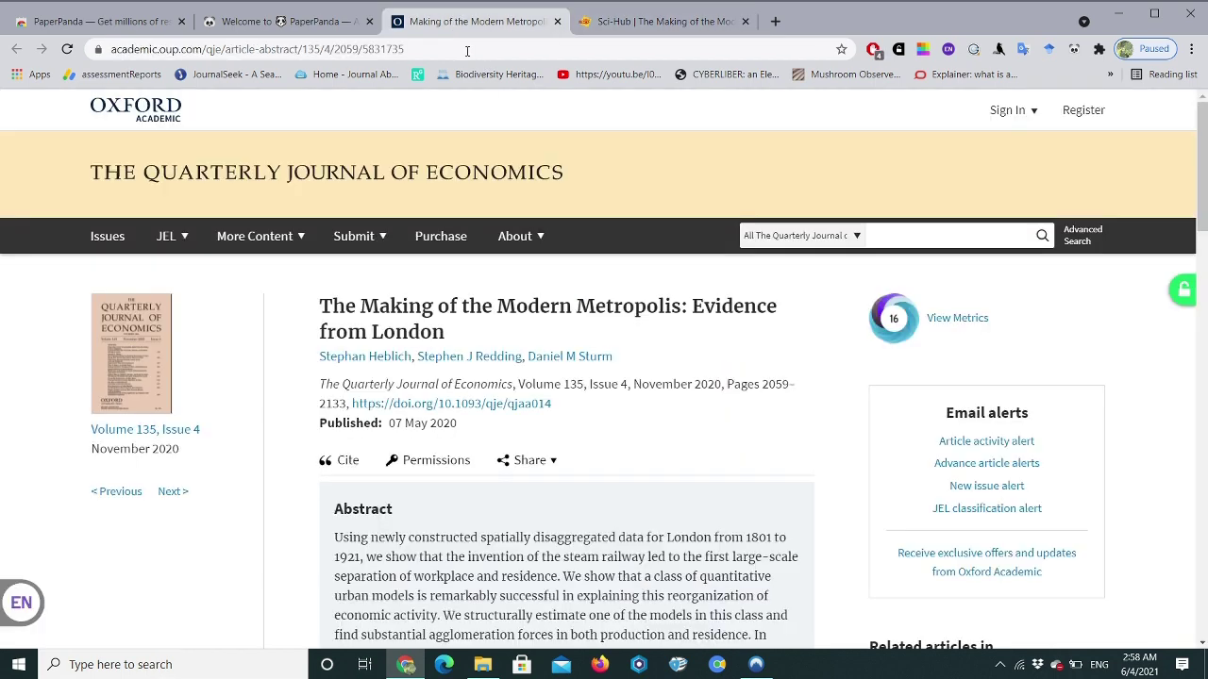
mouse_move(517, 236)
click(703, 20)
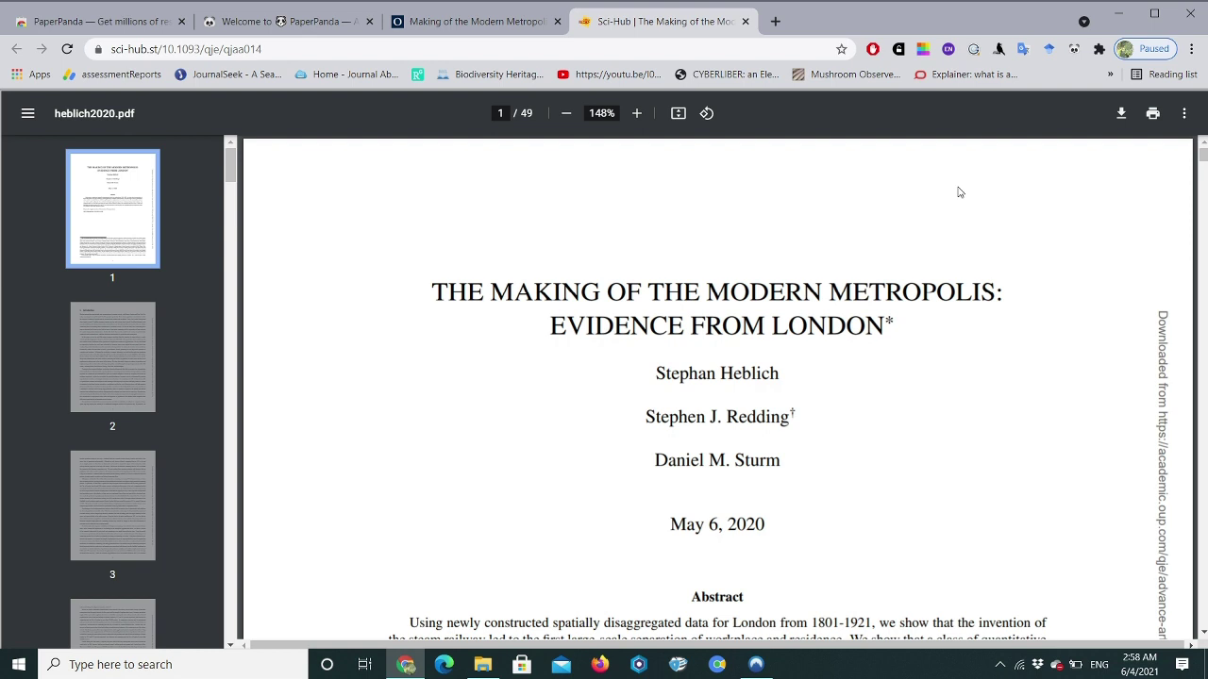
- Close the PDF and the journal article pages and open PaperPanda's settings
click(745, 21)
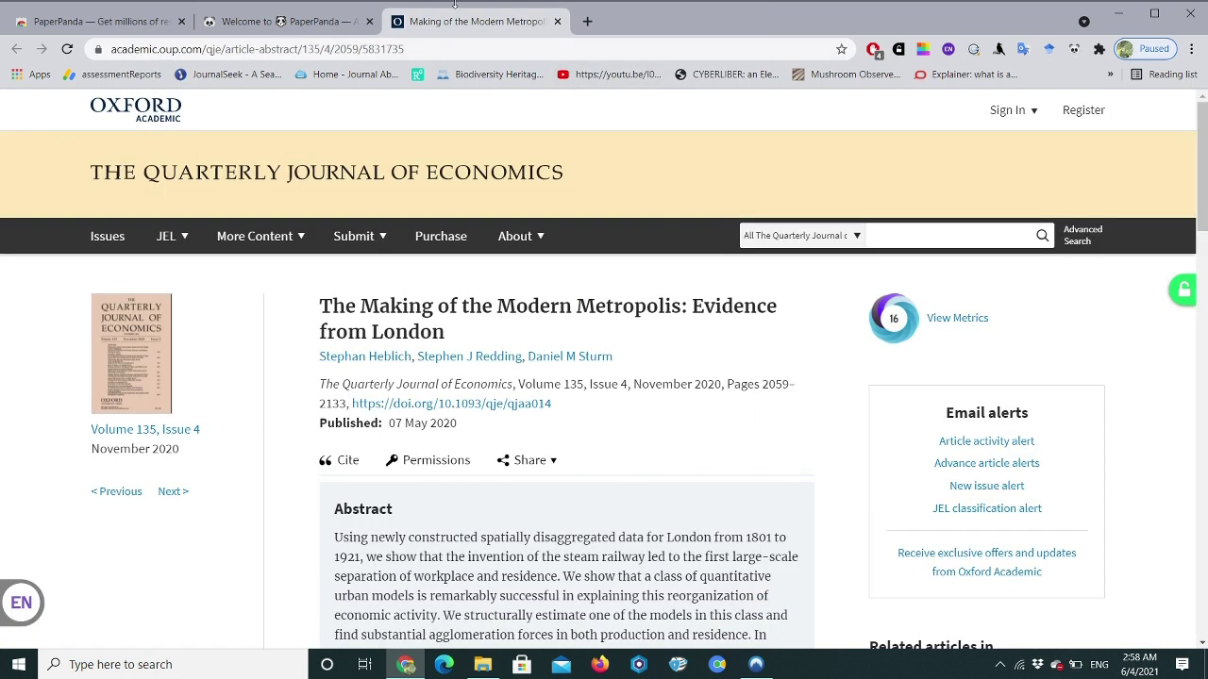
click(557, 21)
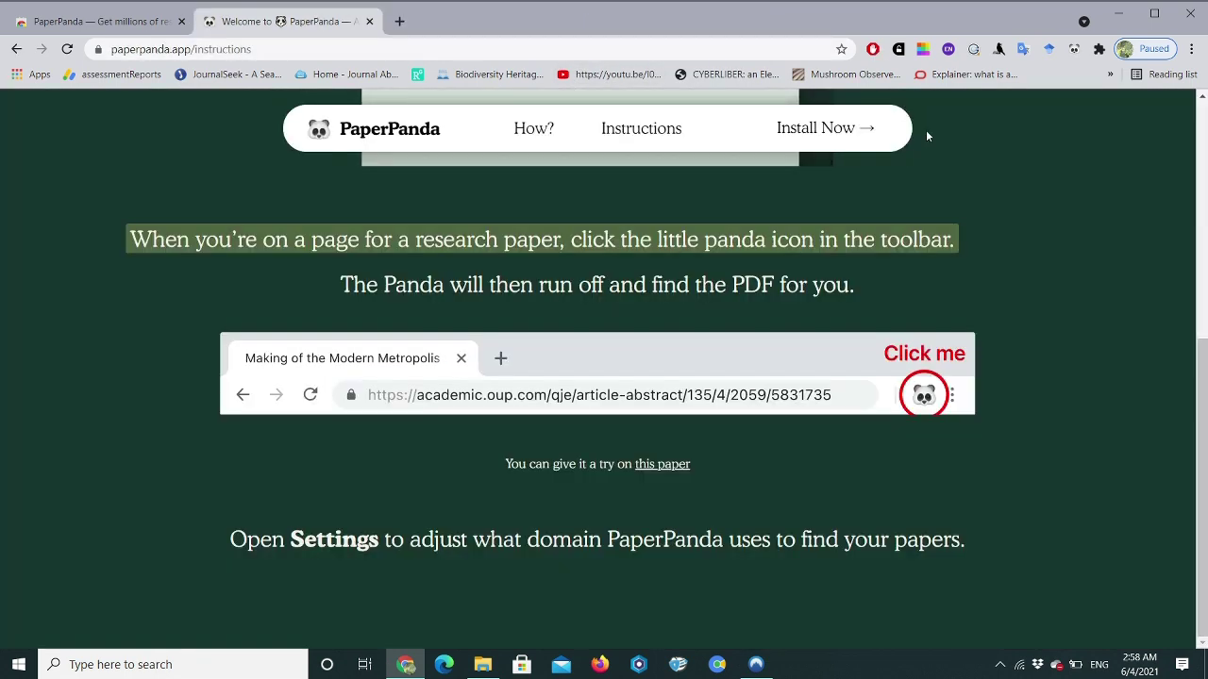
click(1074, 49)
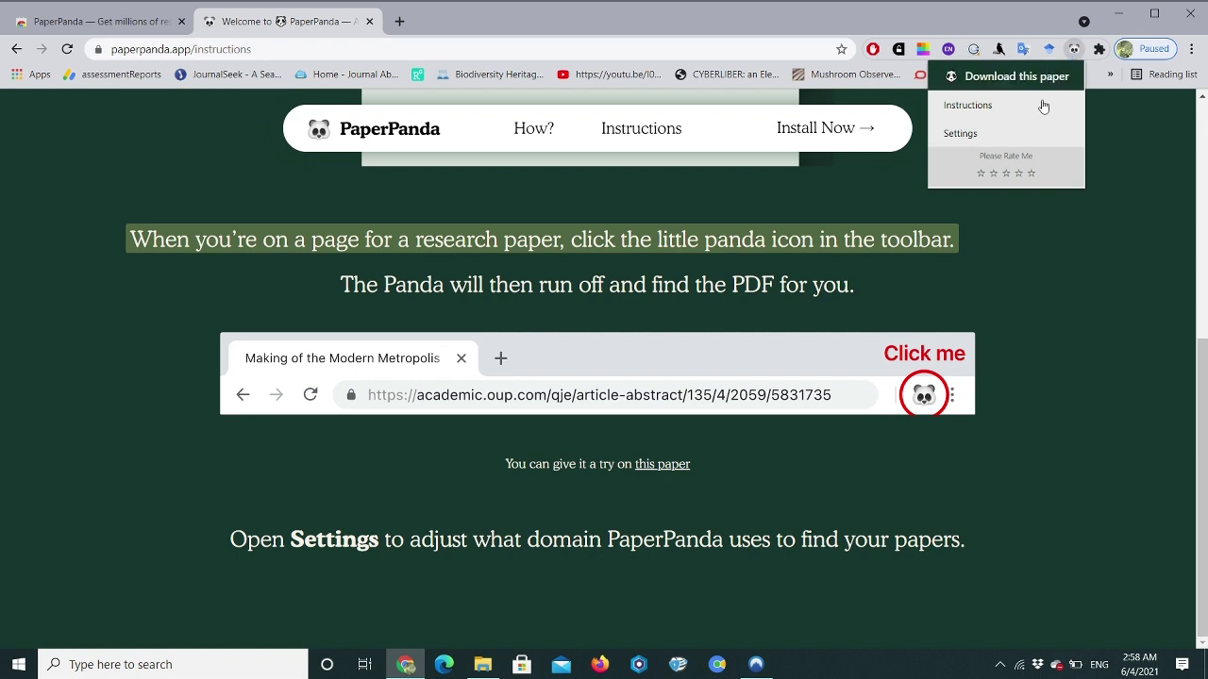
click(960, 133)
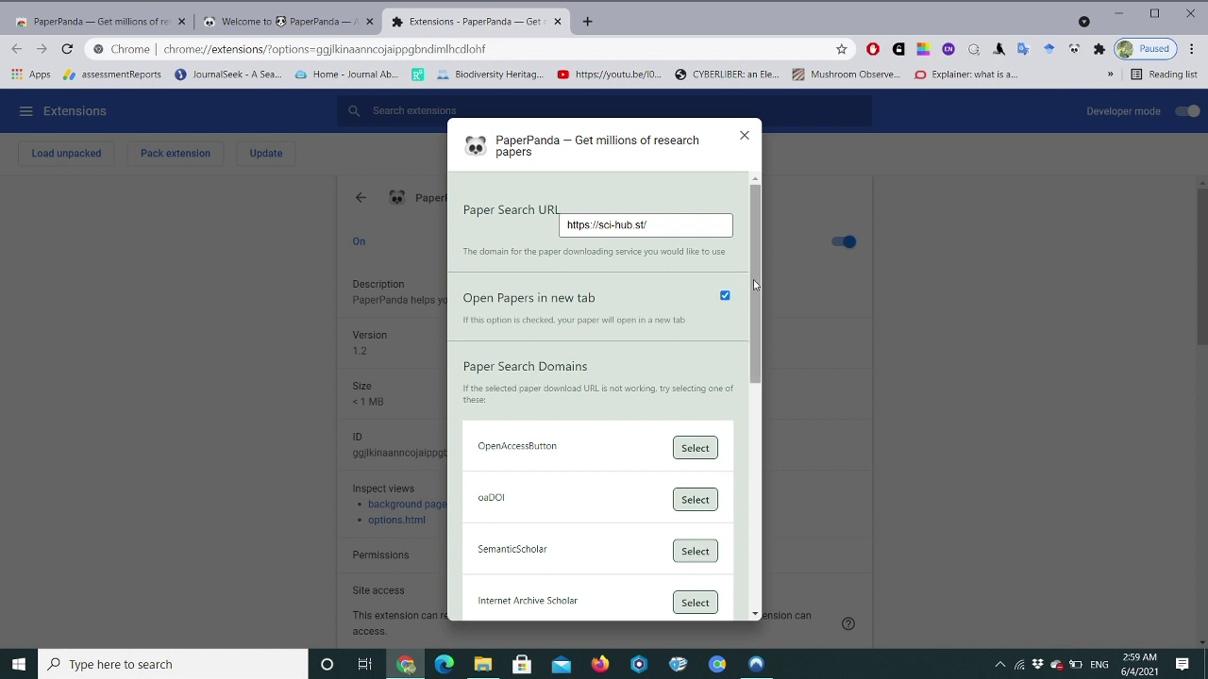
- Review the selectable Paper Search Domains in PaperPanda's settings, close the settings, and return to the instructions page
scroll(754, 284, down, 2)
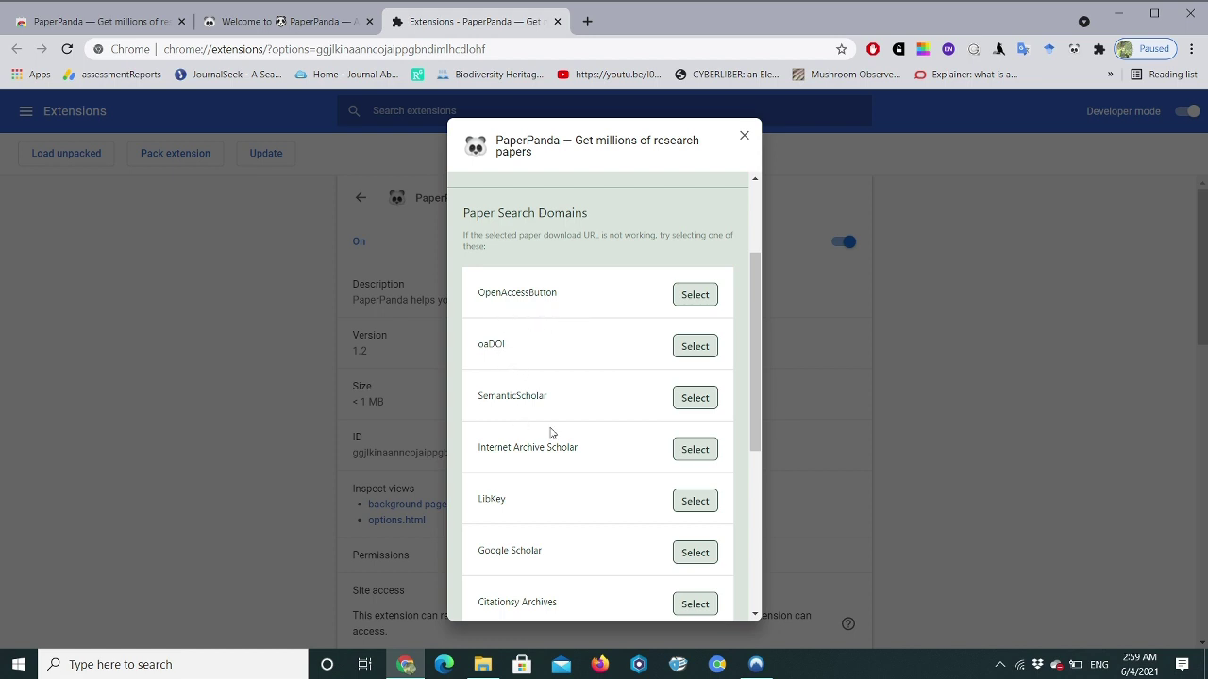
scroll(552, 433, down, 1)
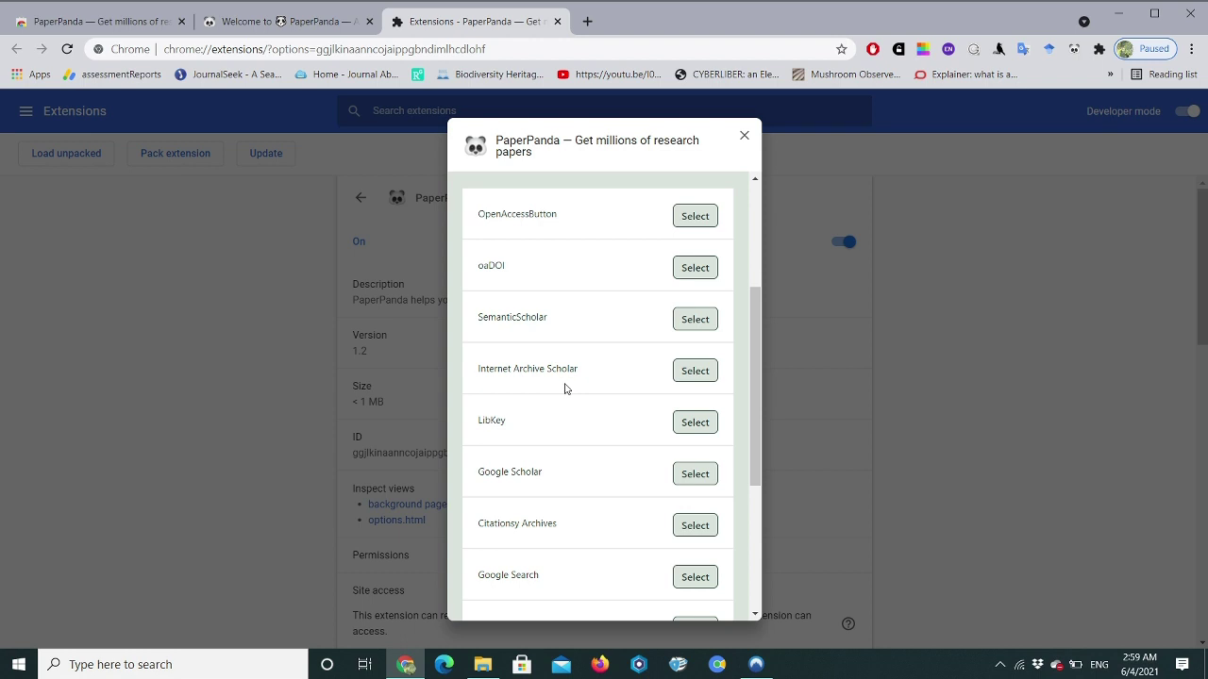
scroll(539, 419, down, 1)
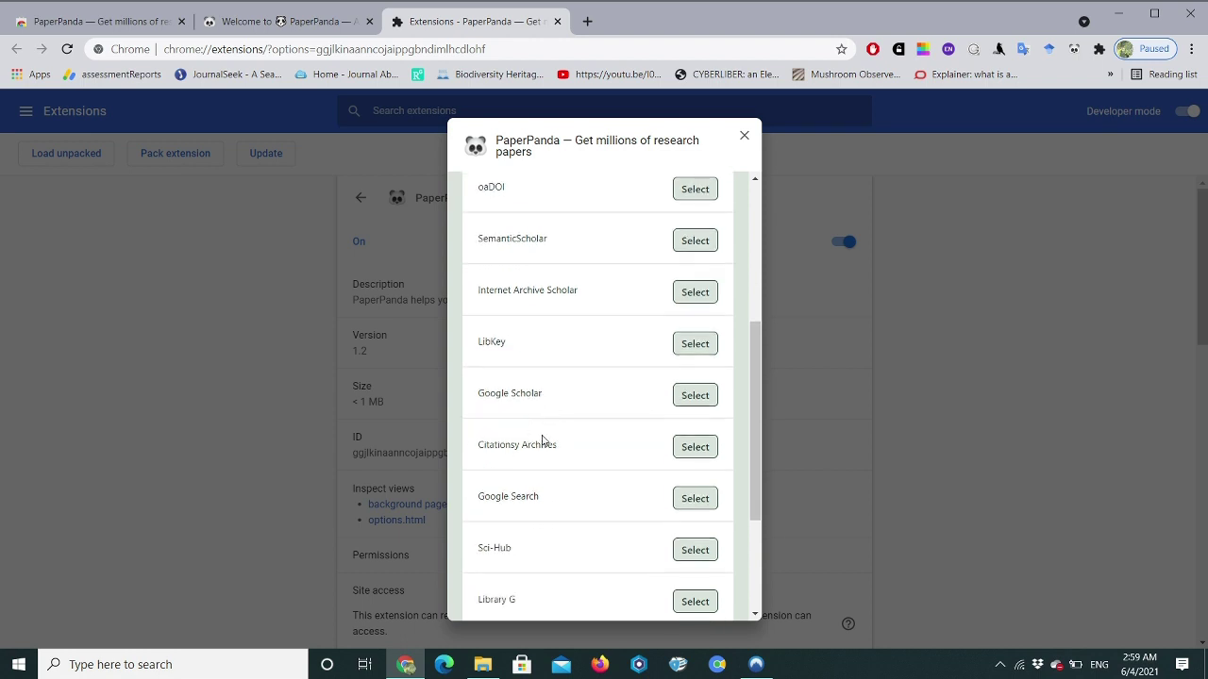
scroll(560, 416, down, 1)
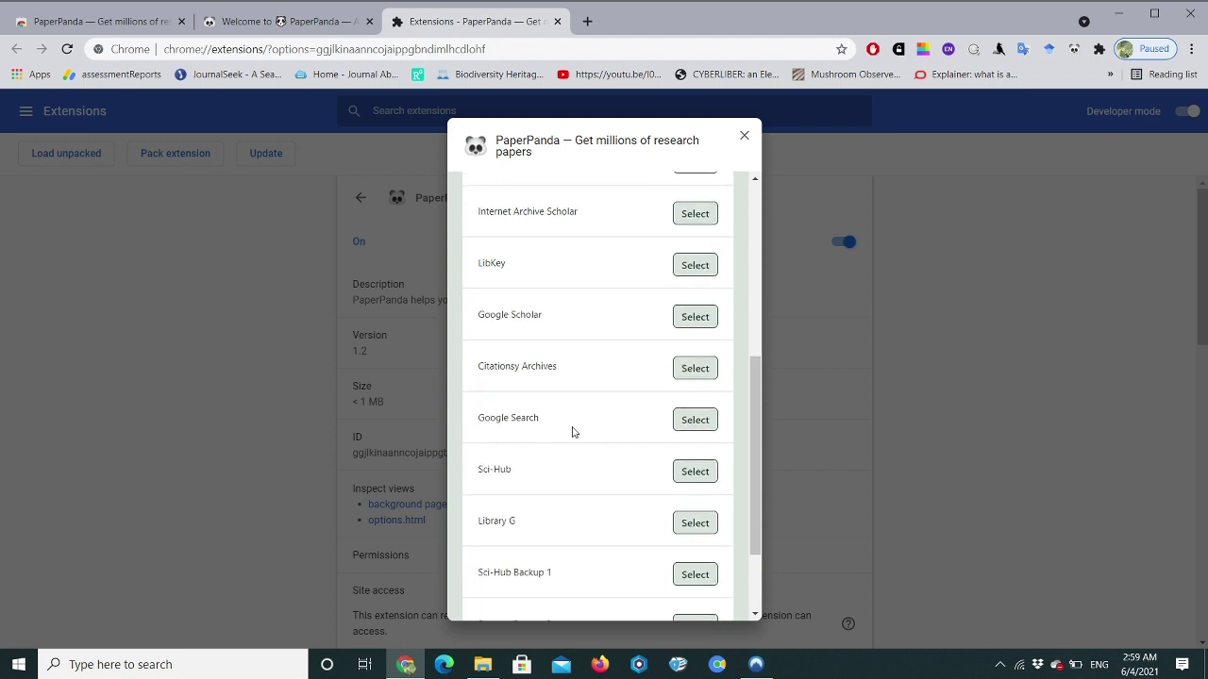
scroll(570, 429, down, 1)
scroll(550, 469, down, 1)
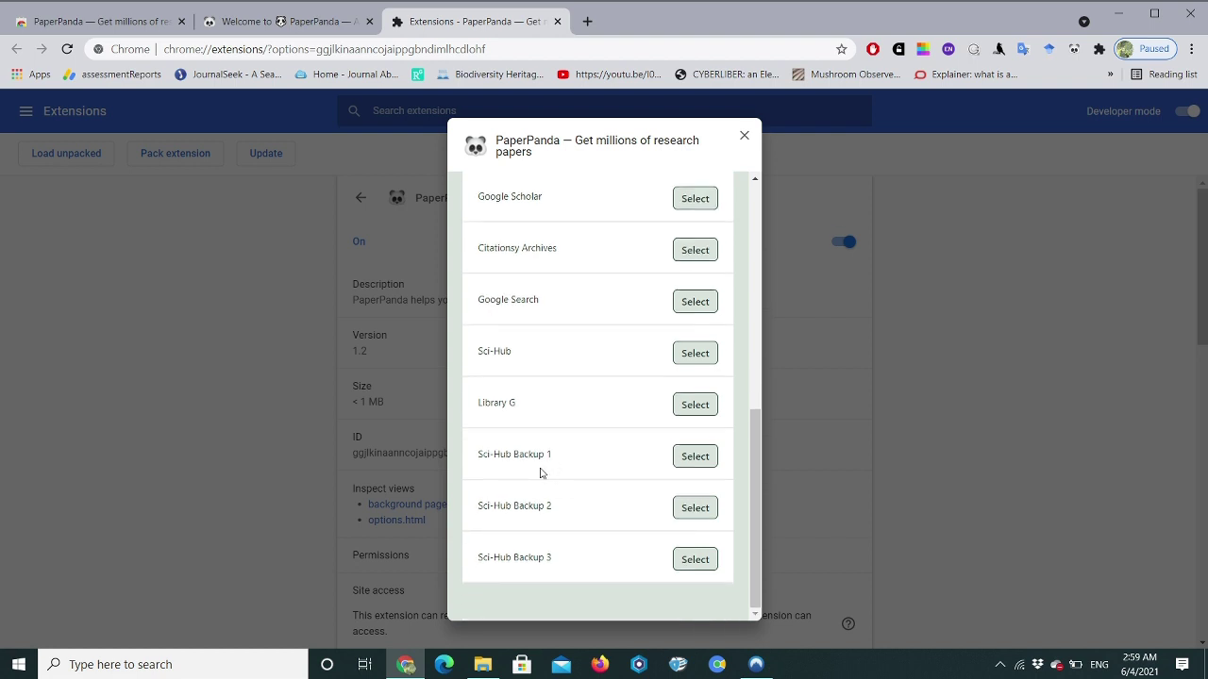
scroll(594, 533, up, 2)
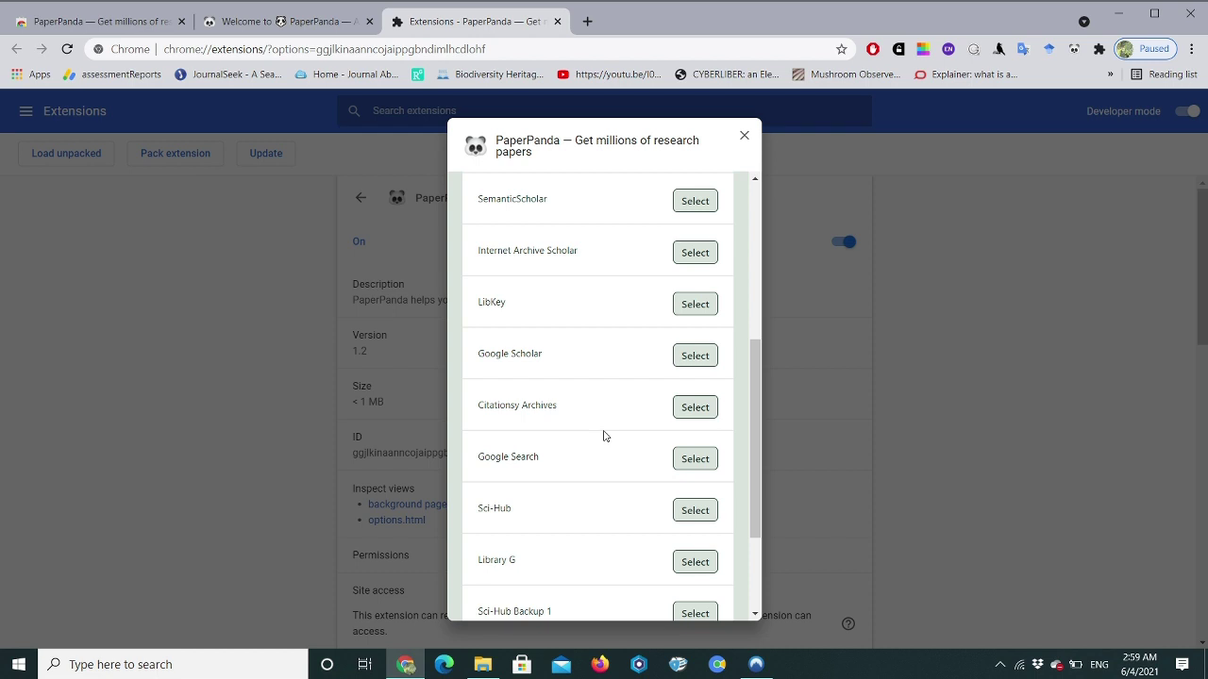
click(743, 135)
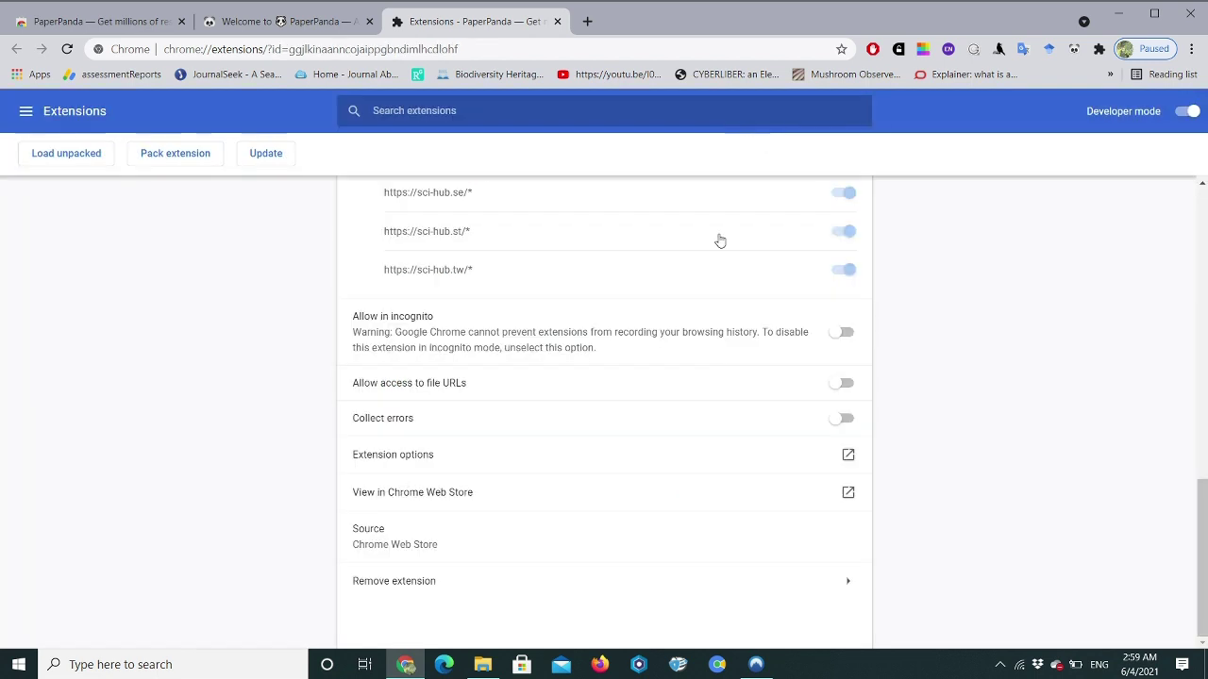
click(311, 20)
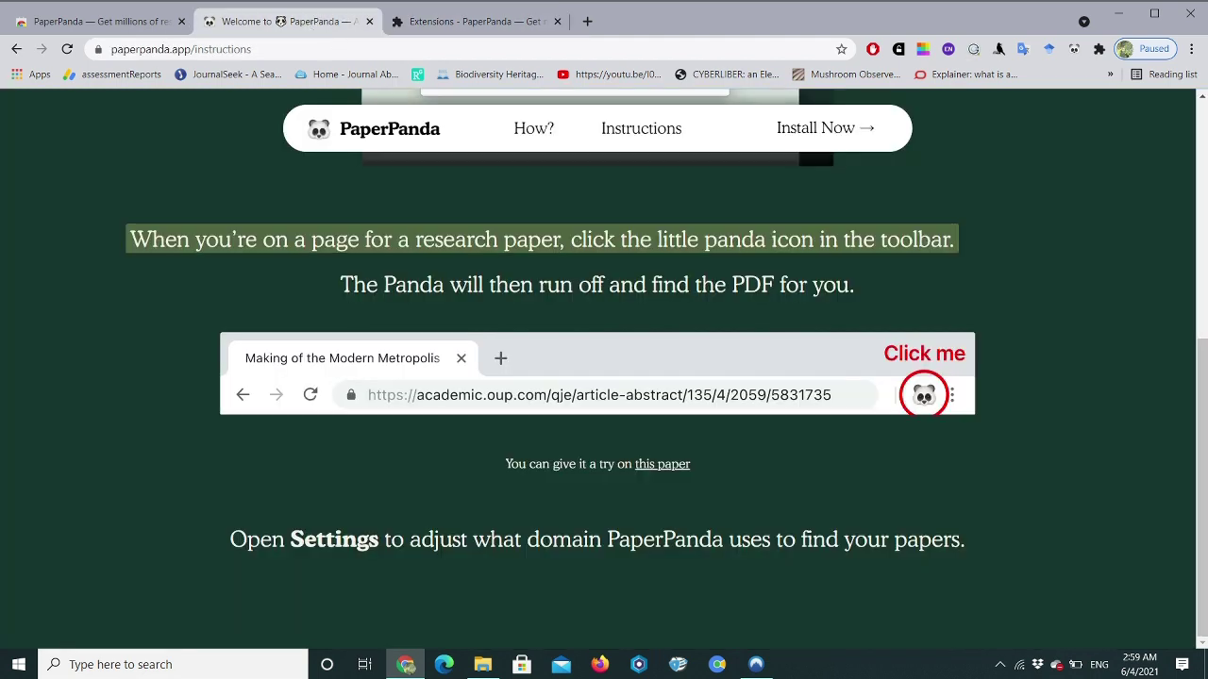